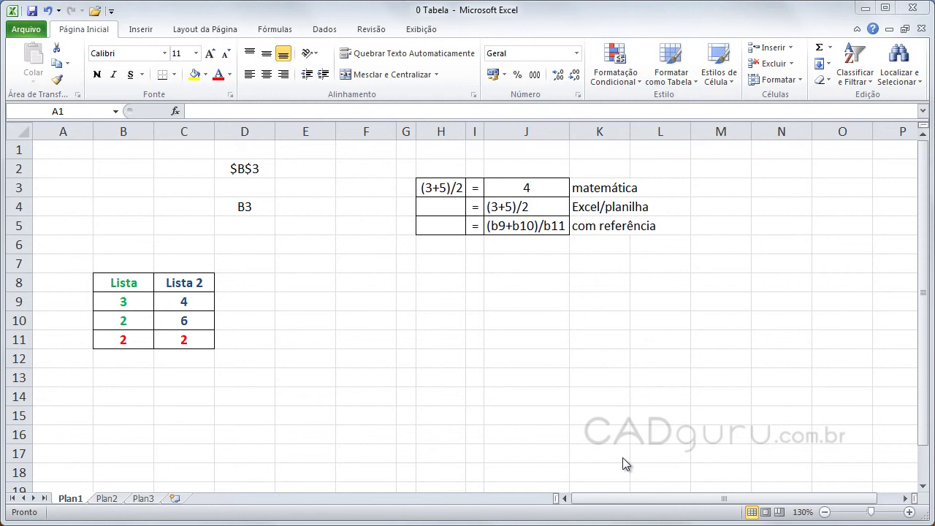
- Enter =(3+5)/2 in cell H9 so it shows 4
{"action": "key", "text": "Down"}
{"action": "key", "text": "Down"}
{"action": "key", "text": "Down"}
{"action": "key", "text": "Right"}
{"action": "key", "text": "Right"}
{"action": "key", "text": "Right"}
{"action": "left_click", "coordinate": [446, 310]}
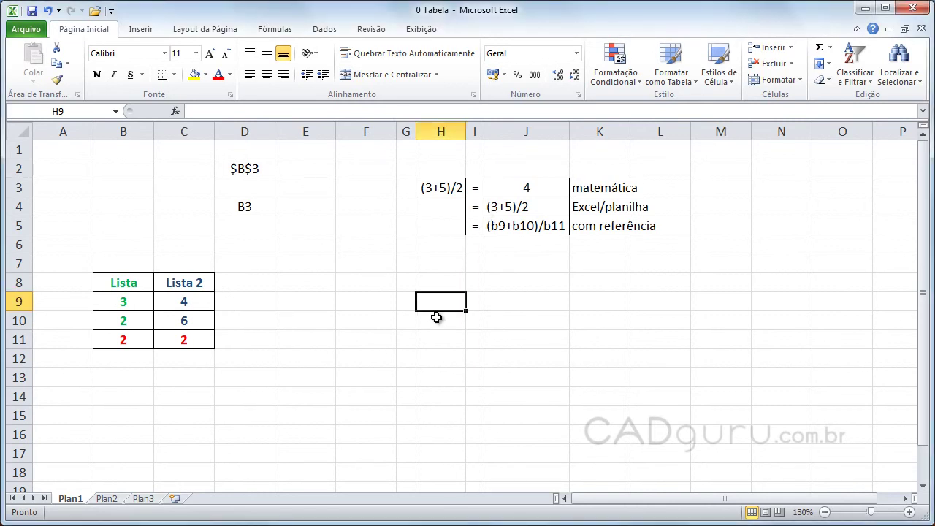
{"action": "type", "text": "=("}
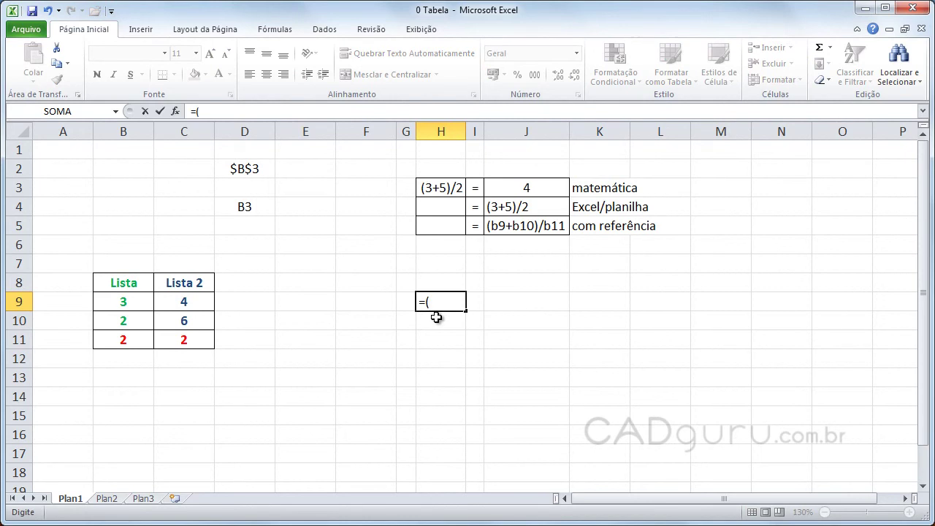
{"action": "type", "text": "3+5)"}
{"action": "type", "text": "/2"}
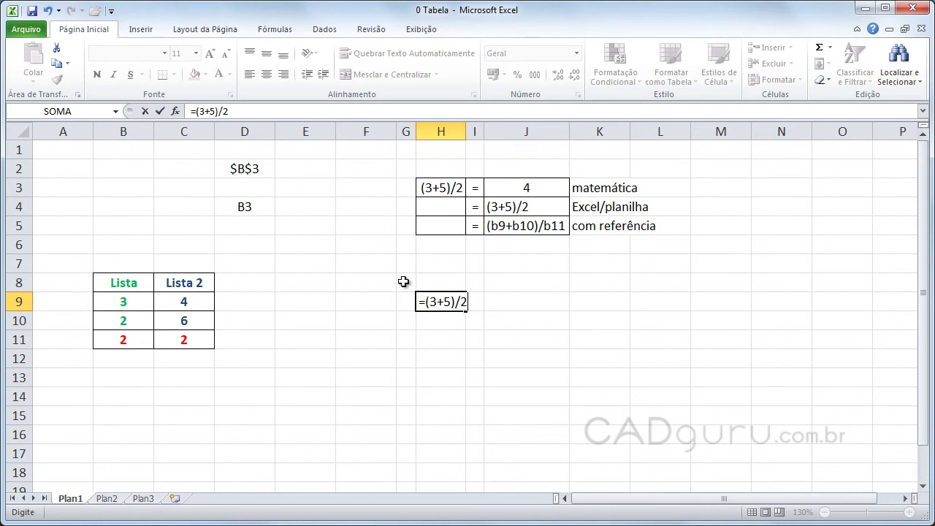
{"action": "key", "text": "Return"}
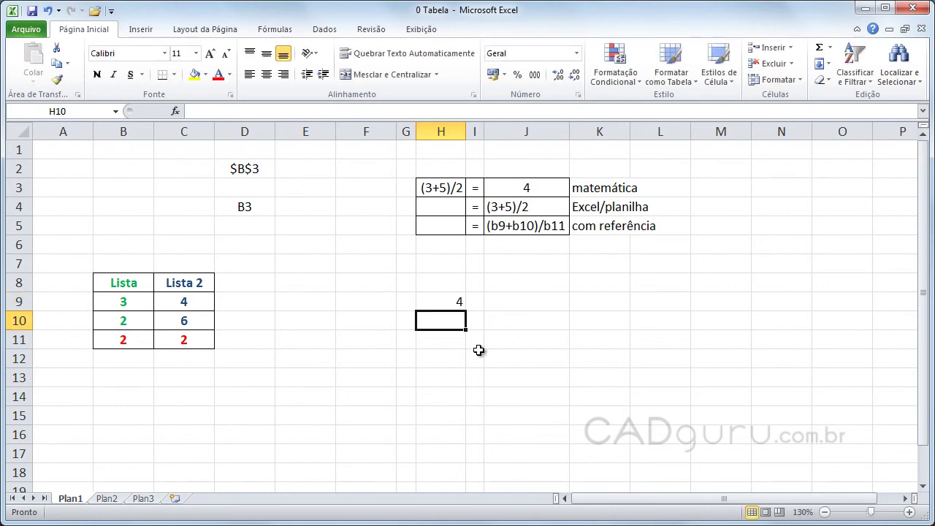
{"action": "left_click", "coordinate": [443, 304]}
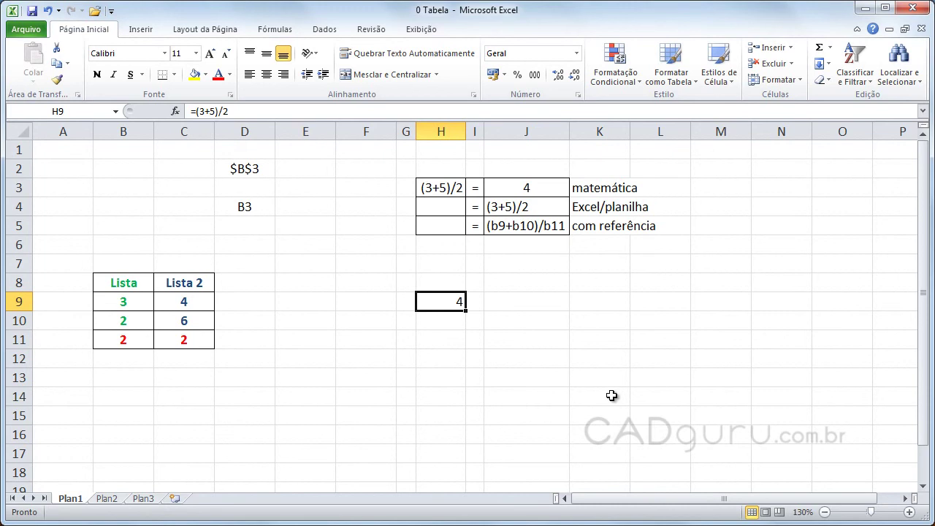
{"action": "key", "text": "Down"}
{"action": "key", "text": "Down"}
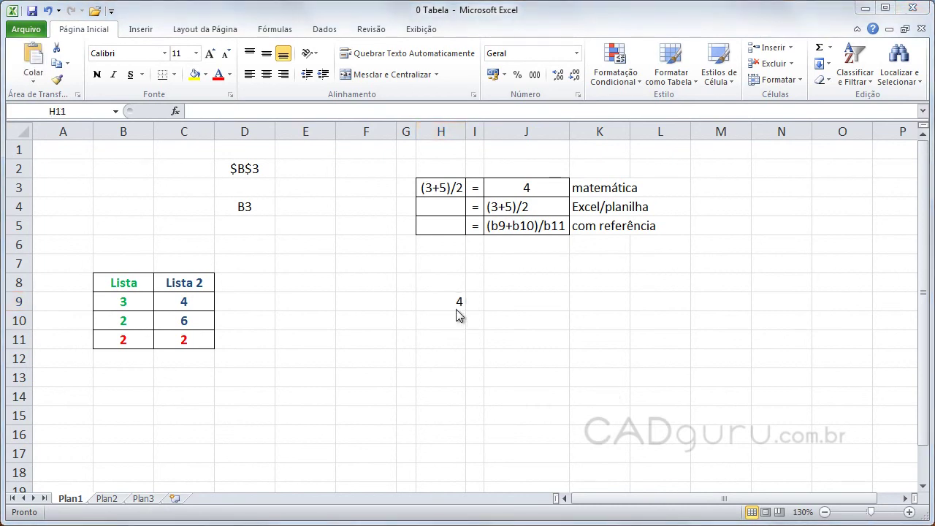
- Enter =(B9+5)/2 in H11, referencing B9, so it also shows 4
{"action": "left_click", "coordinate": [444, 335]}
{"action": "type", "text": "="}
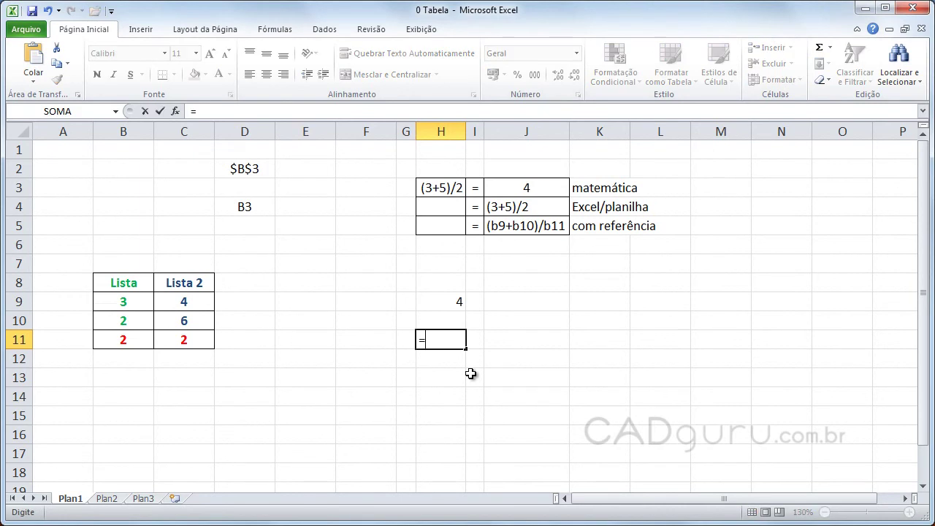
{"action": "type", "text": "("}
{"action": "left_click", "coordinate": [125, 299]}
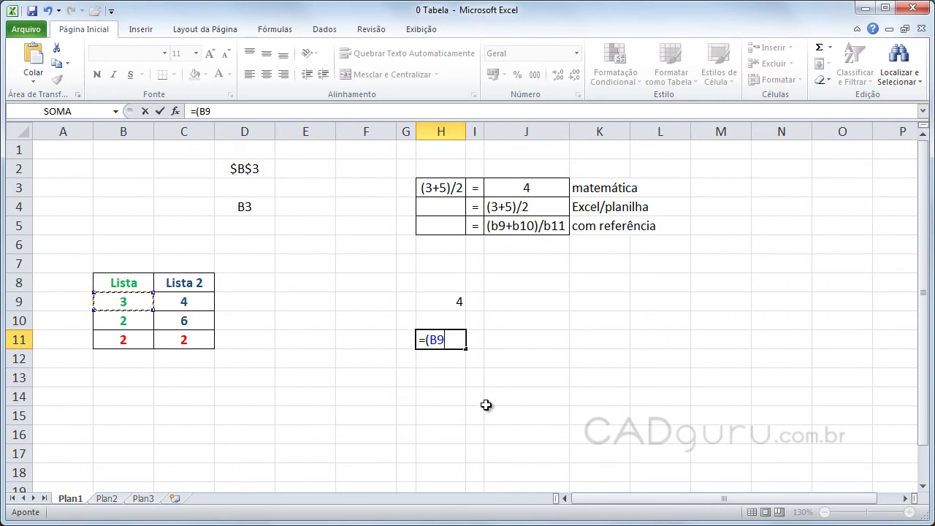
{"action": "type", "text": "+5"}
{"action": "type", "text": "/"}
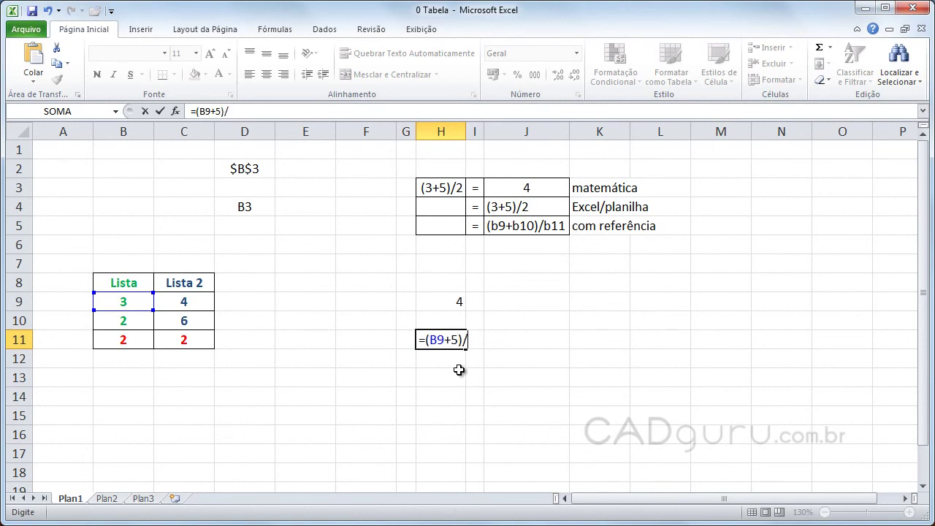
{"action": "type", "text": "2"}
{"action": "key", "text": "Return"}
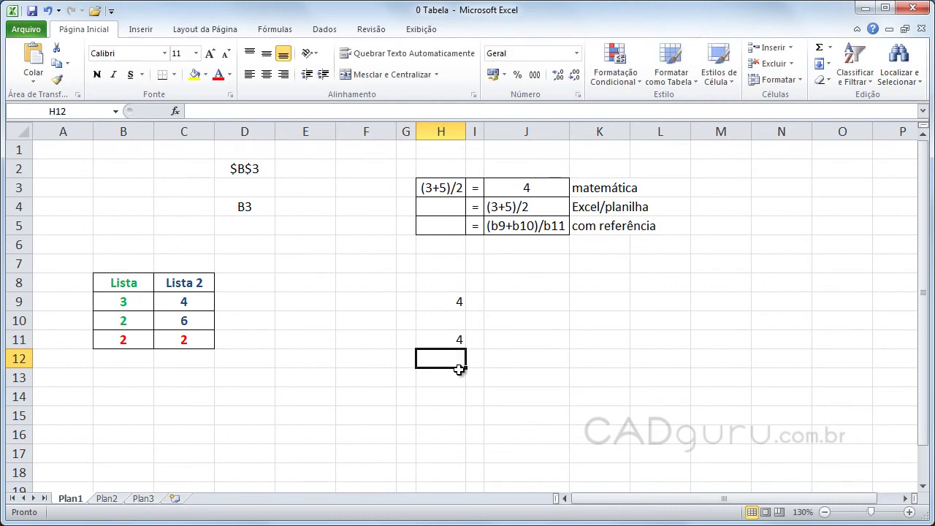
{"action": "left_click", "coordinate": [446, 336]}
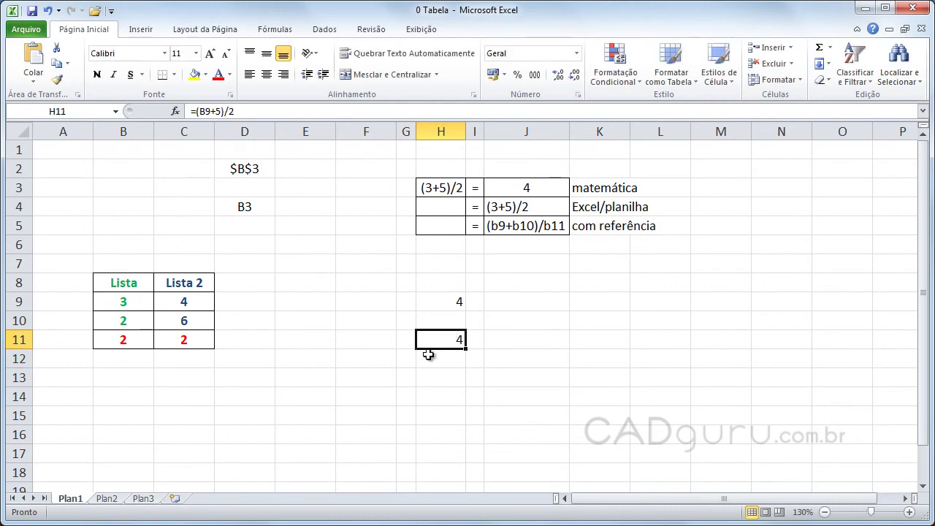
- Change B9 from 3 to 4 and re-confirm H11, which now shows 4,5
{"action": "left_click", "coordinate": [128, 302]}
{"action": "double_click", "coordinate": [128, 303]}
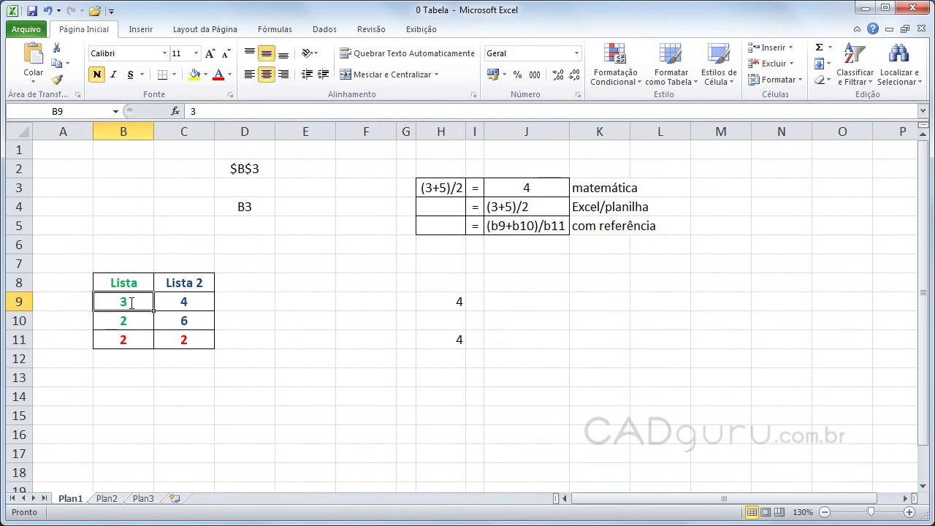
{"action": "key", "text": "BackSpace"}
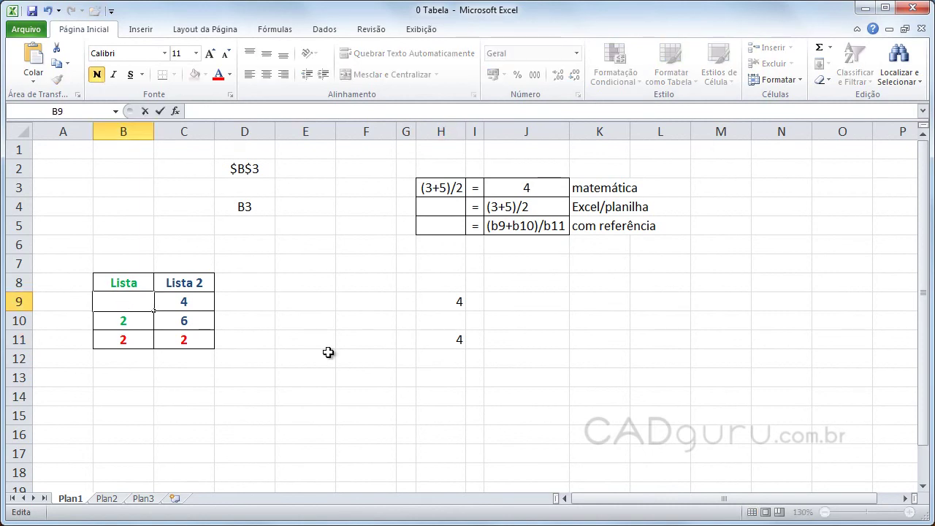
{"action": "type", "text": "4"}
{"action": "key", "text": "Return"}
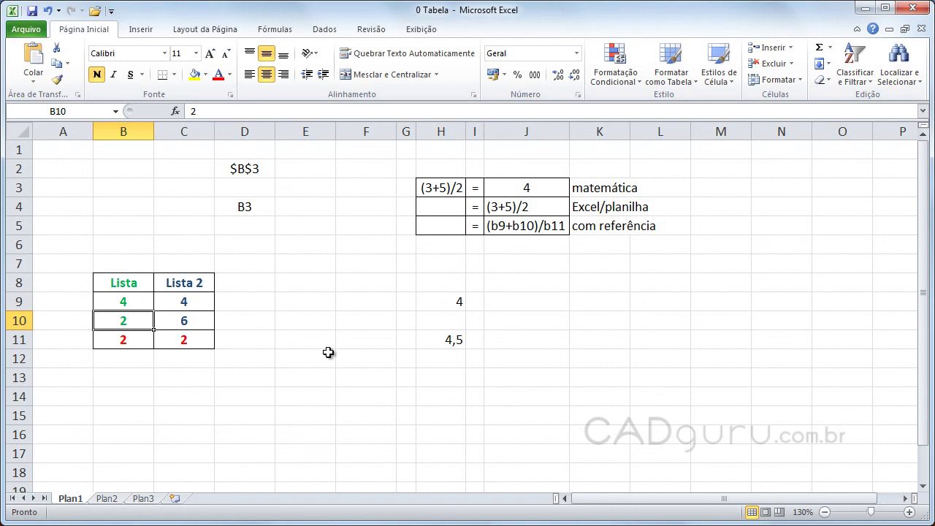
{"action": "key", "text": "Return"}
{"action": "key", "text": "Return"}
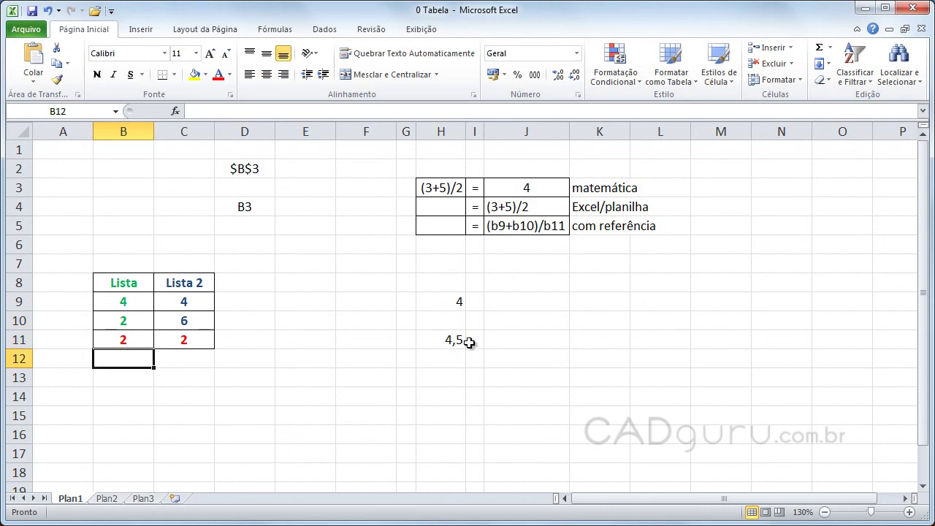
{"action": "double_click", "coordinate": [443, 341]}
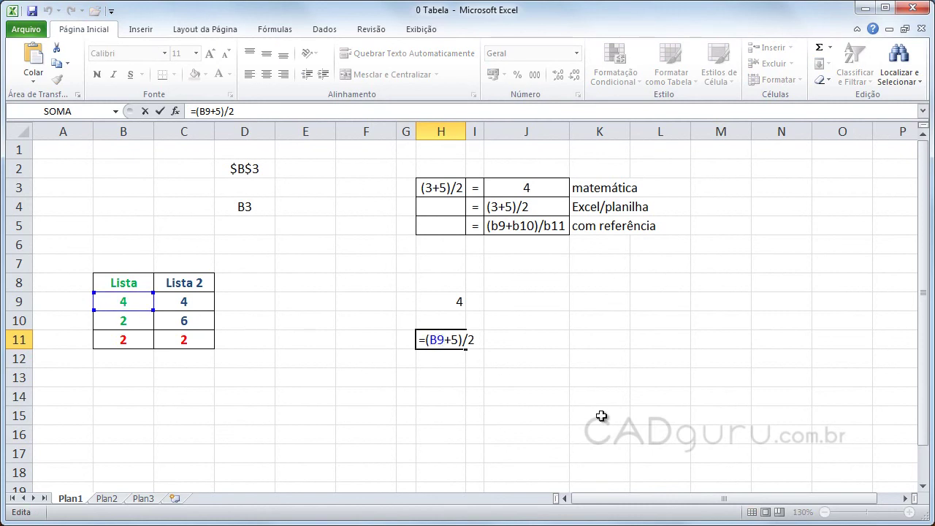
{"action": "key", "text": "Return"}
{"action": "key", "text": "Down"}
{"action": "key", "text": "Down"}
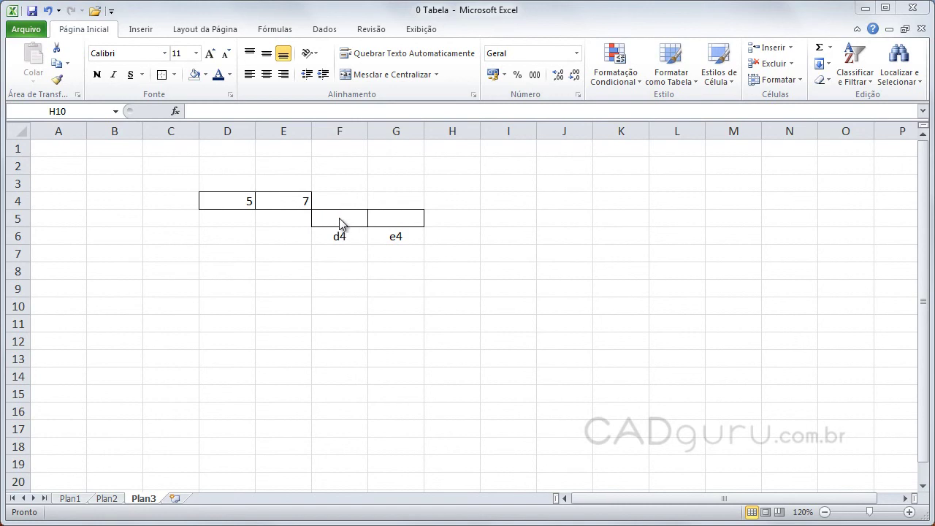
- On Plan3, enter =d4 in F5 so it displays 5
{"action": "left_click", "coordinate": [336, 218]}
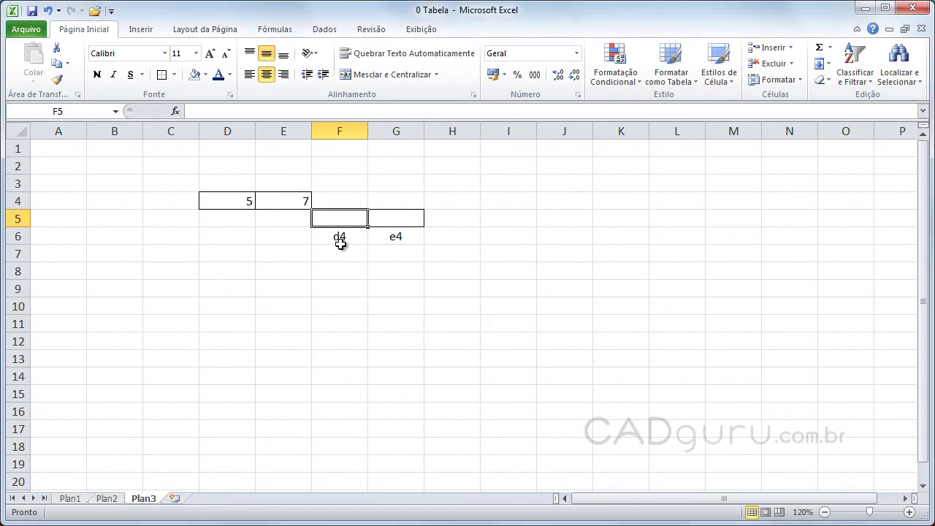
{"action": "type", "text": "="}
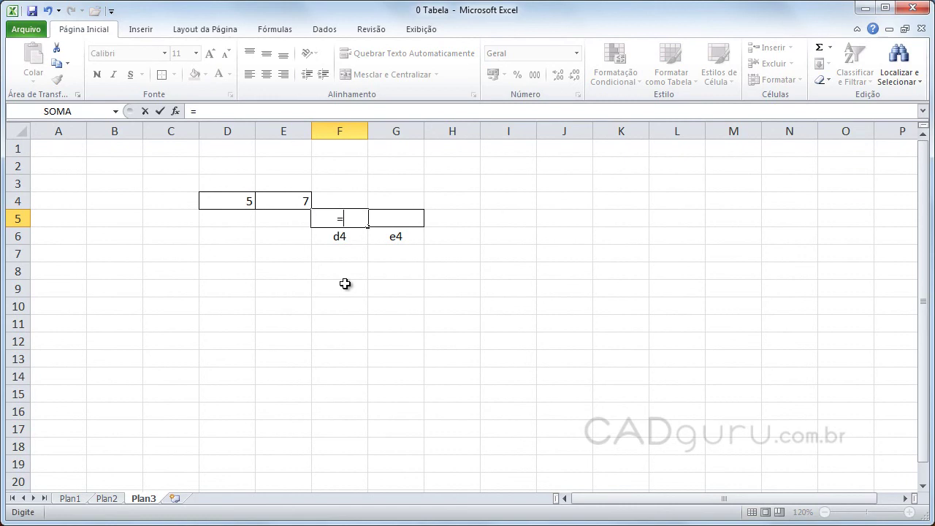
{"action": "type", "text": "d"}
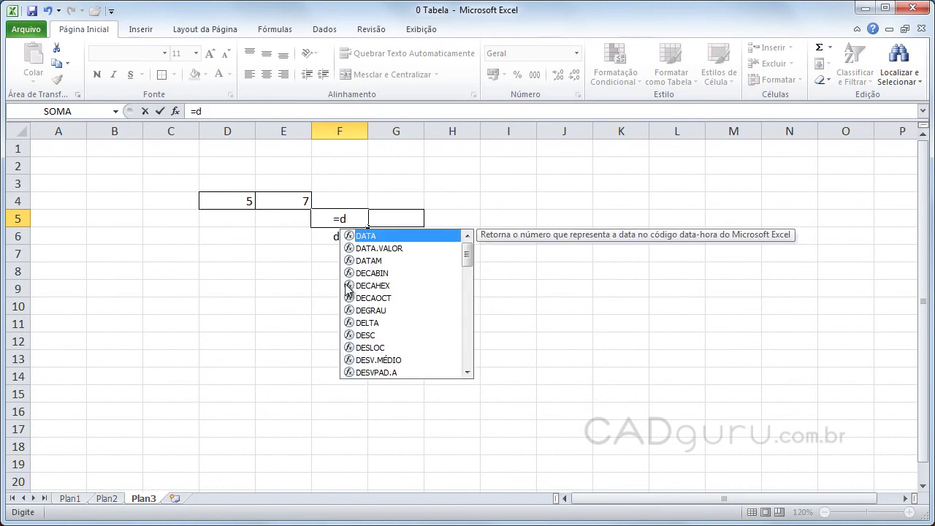
{"action": "type", "text": "4"}
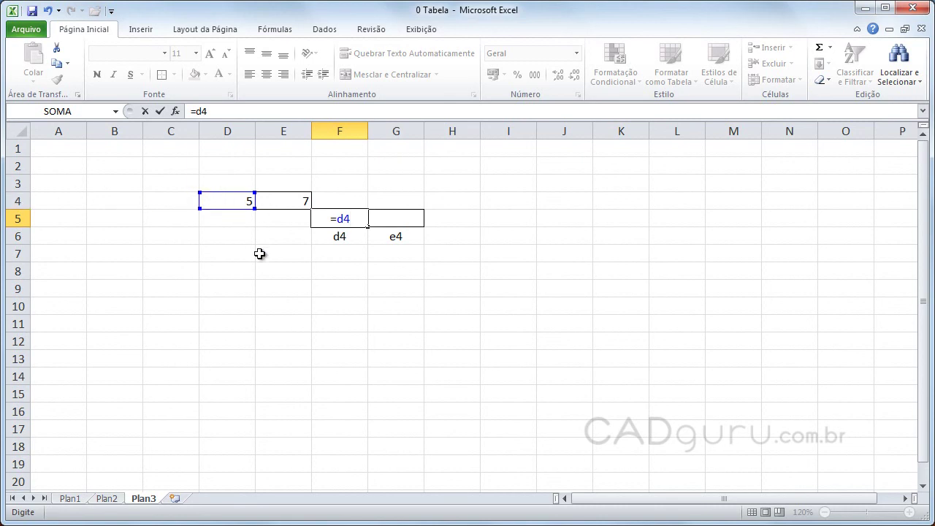
{"action": "key", "text": "Return"}
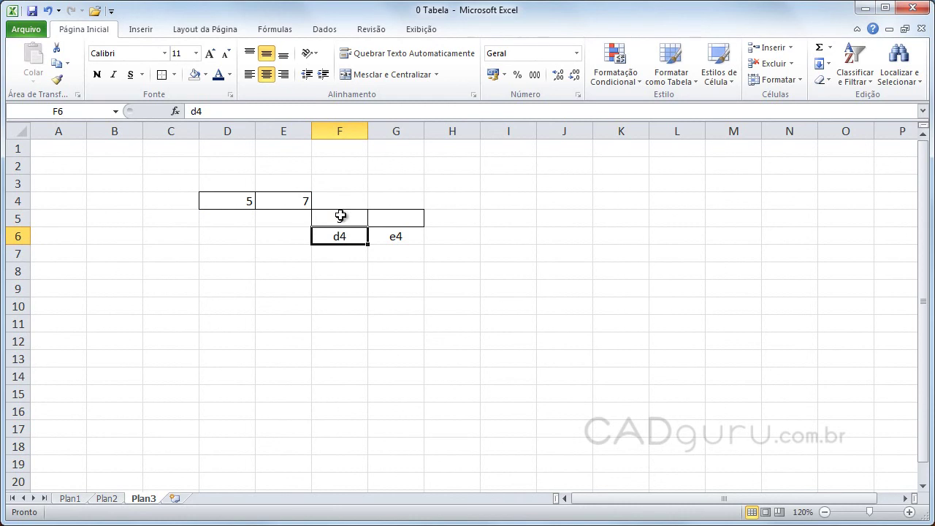
{"action": "left_click", "coordinate": [353, 288]}
{"action": "left_click", "coordinate": [351, 219]}
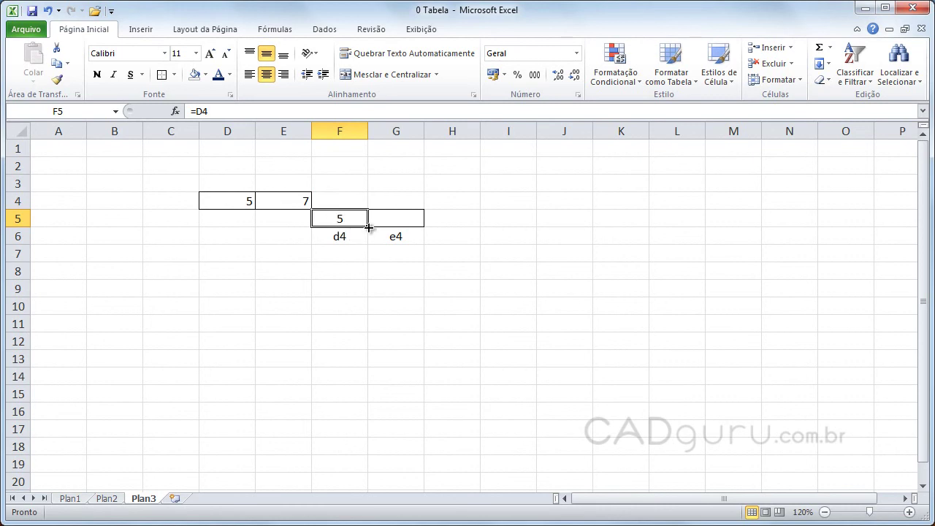
- Fill F5's formula across into G5, giving =E4 and the value 7
{"action": "left_click_drag", "start_coordinate": [369, 228], "coordinate": [427, 229]}
{"action": "left_click", "coordinate": [399, 271]}
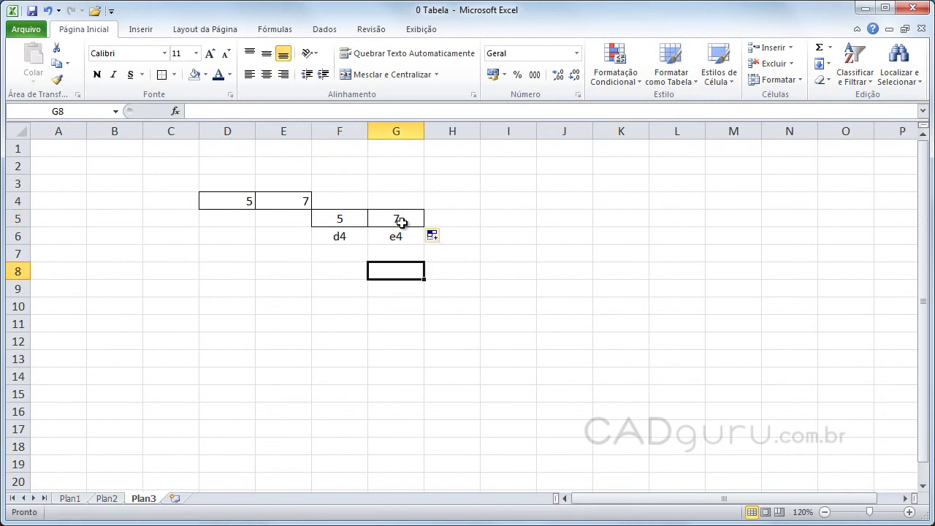
{"action": "left_click", "coordinate": [398, 217]}
- Compare the references in F5, G5 and E4, then select B13 on Plan1
{"action": "left_click", "coordinate": [351, 219]}
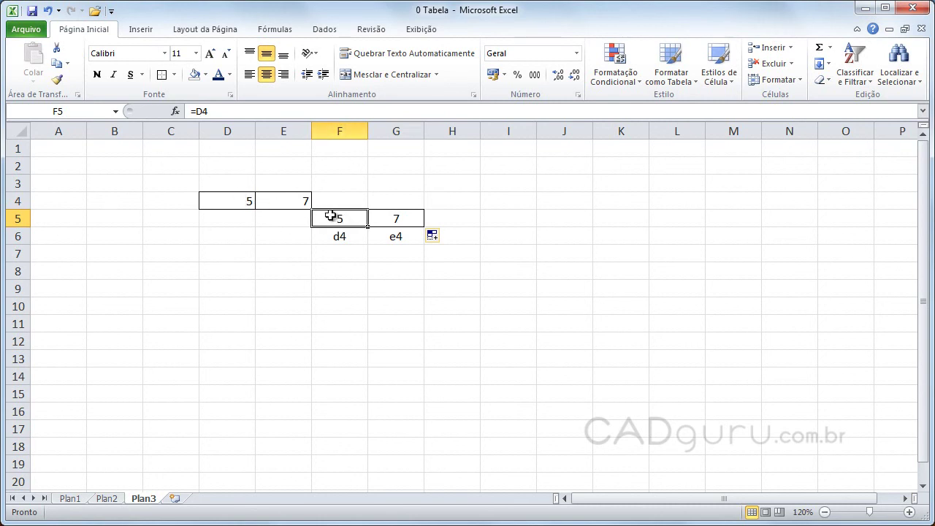
{"action": "left_click", "coordinate": [399, 219]}
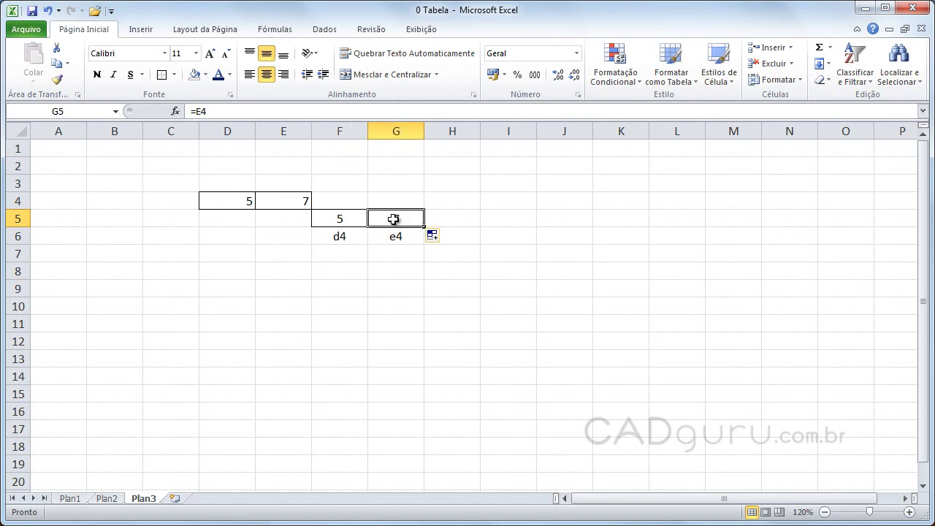
{"action": "left_click", "coordinate": [290, 201]}
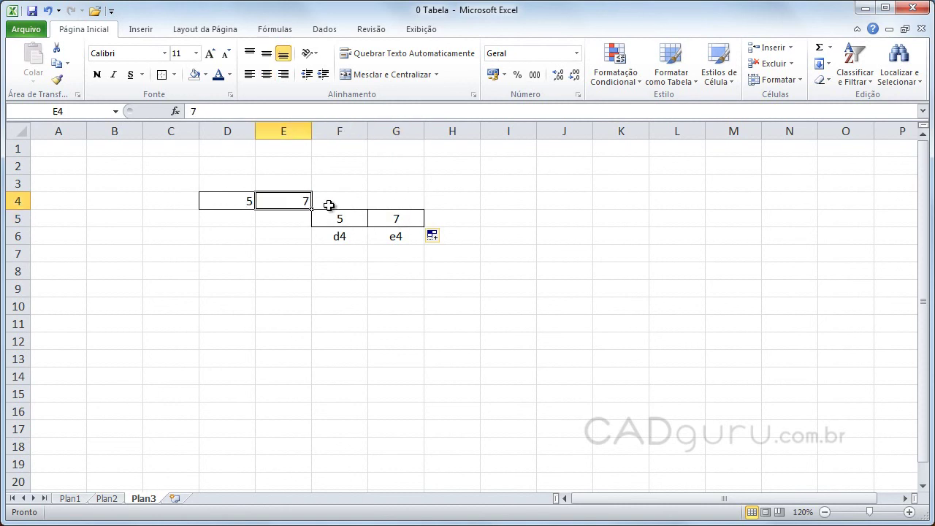
{"action": "left_click", "coordinate": [397, 218]}
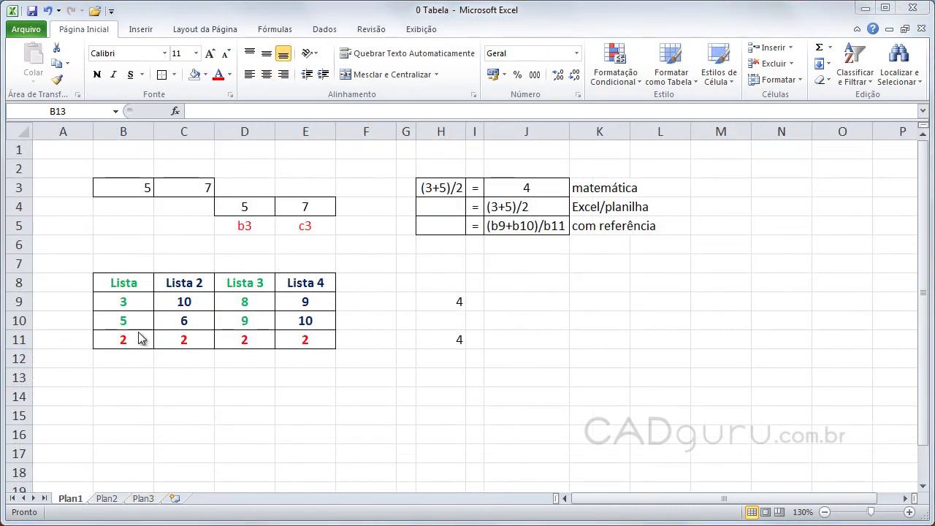
{"action": "left_click", "coordinate": [132, 376]}
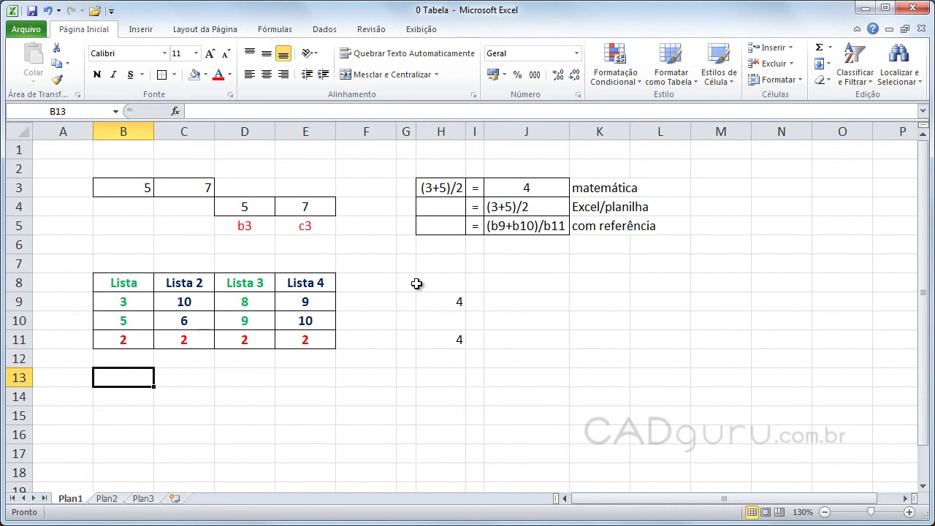
- Build =(B9+B10)/B11 in B13 by clicking B9, B10 and B11, giving 4
{"action": "type", "text": "="}
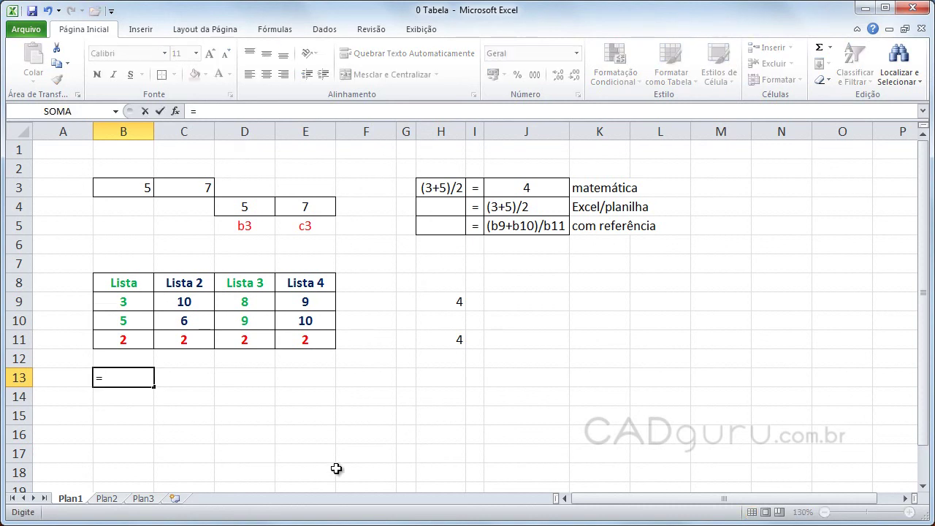
{"action": "type", "text": "("}
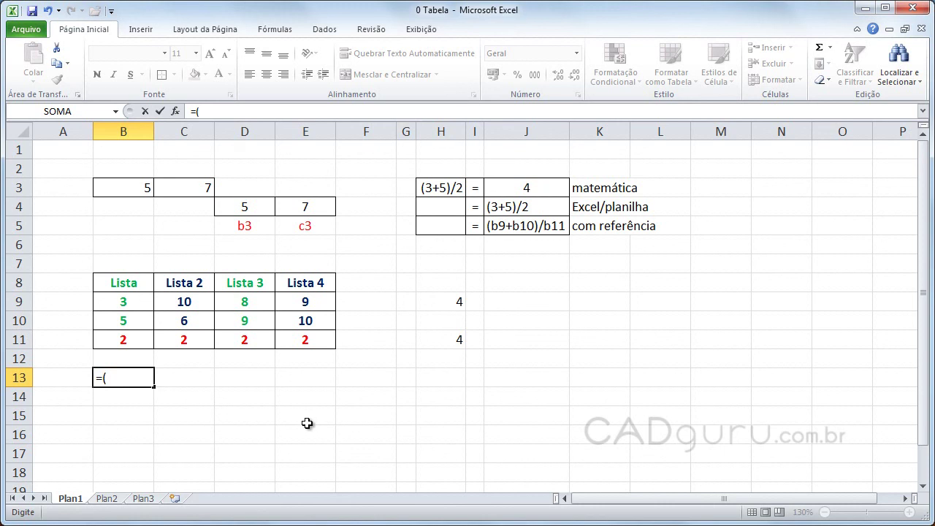
{"action": "left_click", "coordinate": [140, 301]}
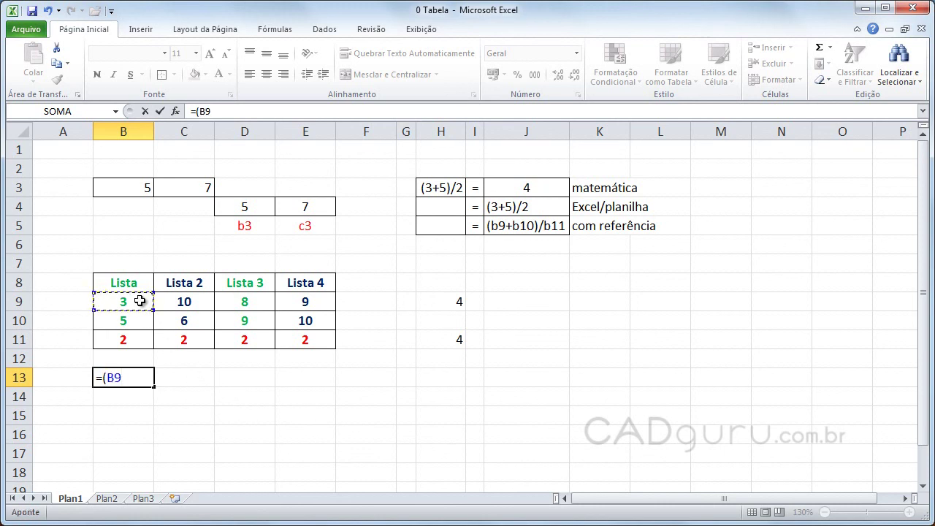
{"action": "type", "text": "+"}
{"action": "left_click", "coordinate": [137, 320]}
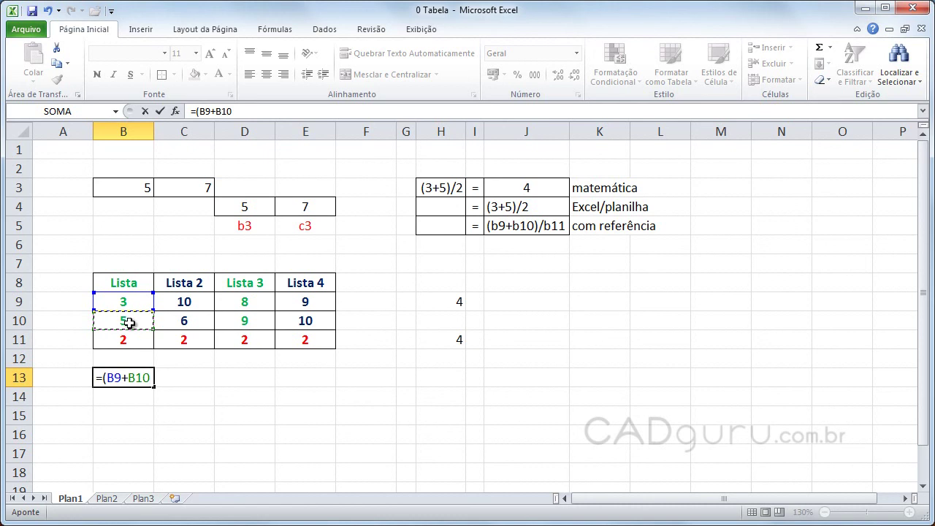
{"action": "type", "text": ")/"}
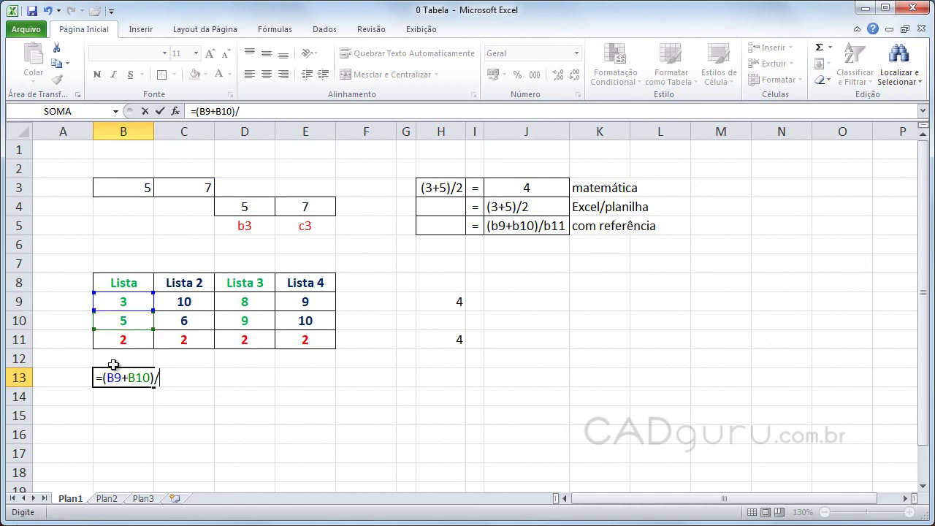
{"action": "left_click", "coordinate": [119, 345]}
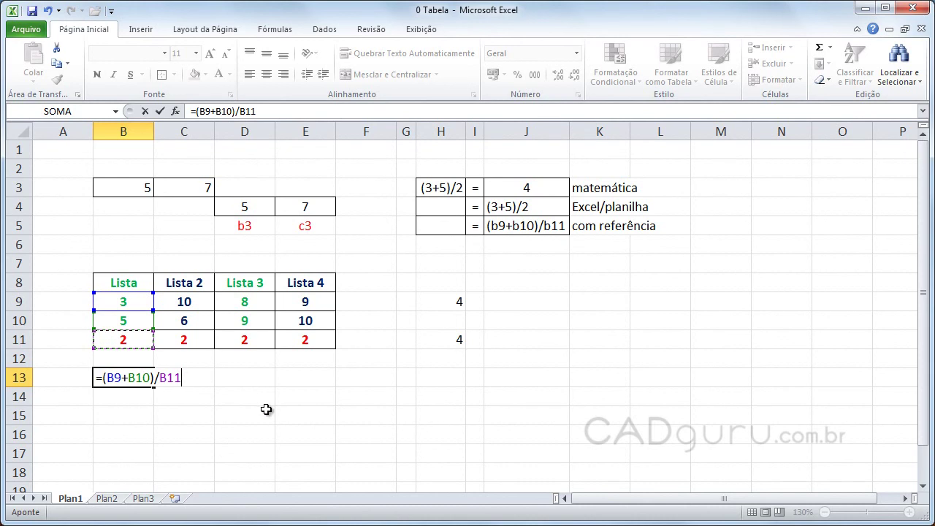
{"action": "key", "text": "Return"}
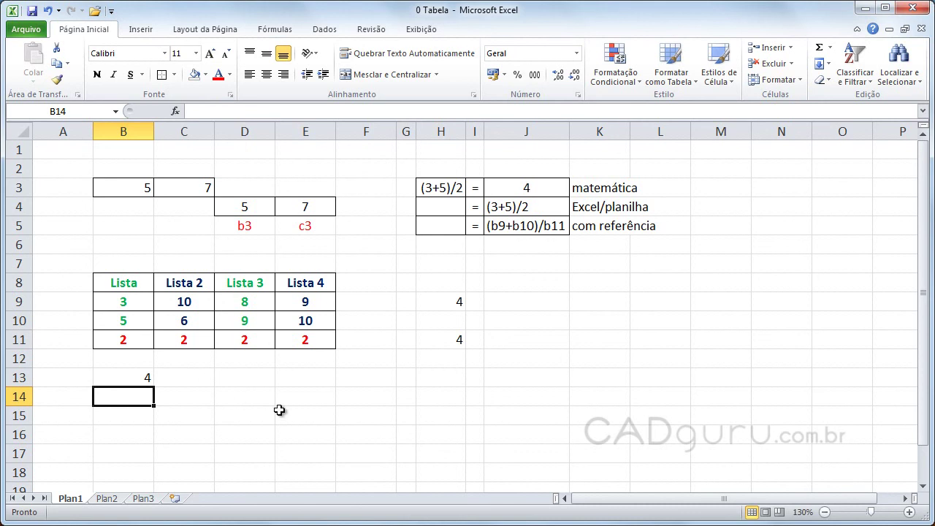
- Change B9 to 10 and check B13's recalculated result
{"action": "left_click", "coordinate": [122, 381]}
{"action": "left_click", "coordinate": [146, 413]}
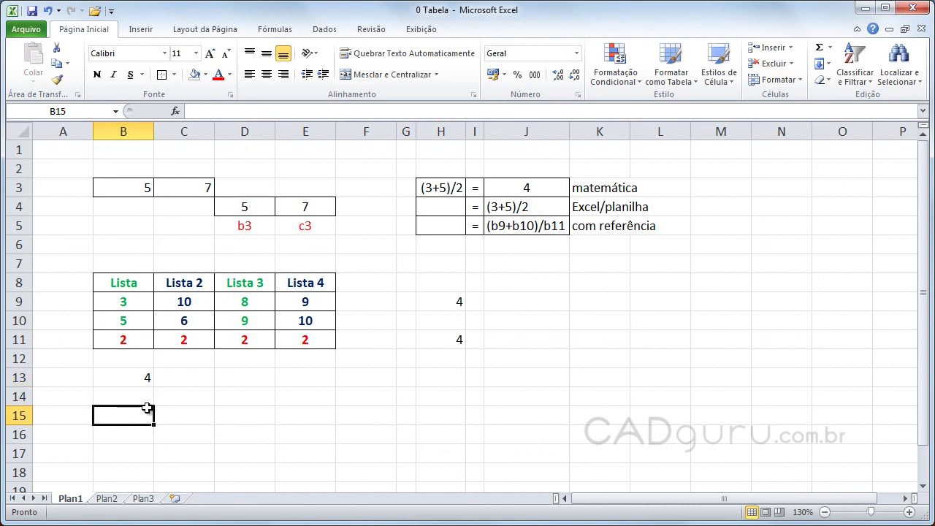
{"action": "left_click", "coordinate": [143, 380]}
{"action": "left_click", "coordinate": [138, 303]}
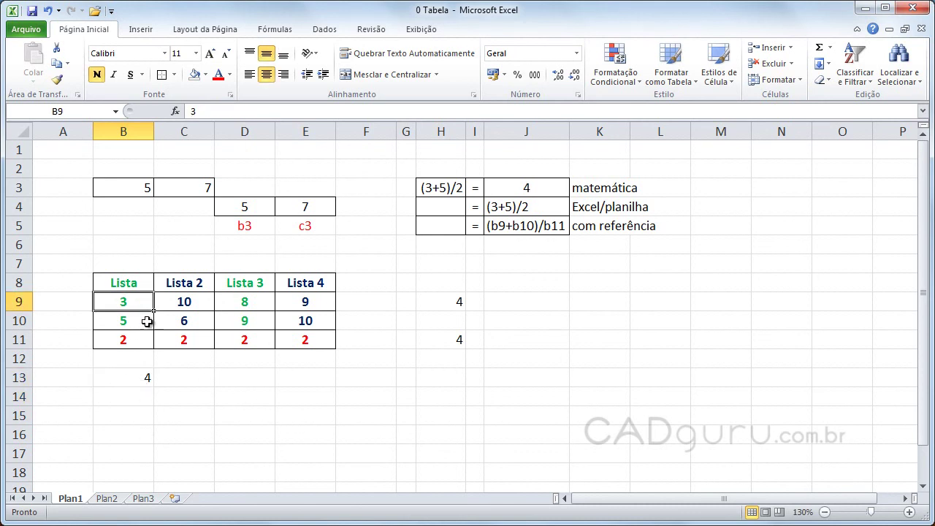
{"action": "type", "text": "10"}
{"action": "key", "text": "Return"}
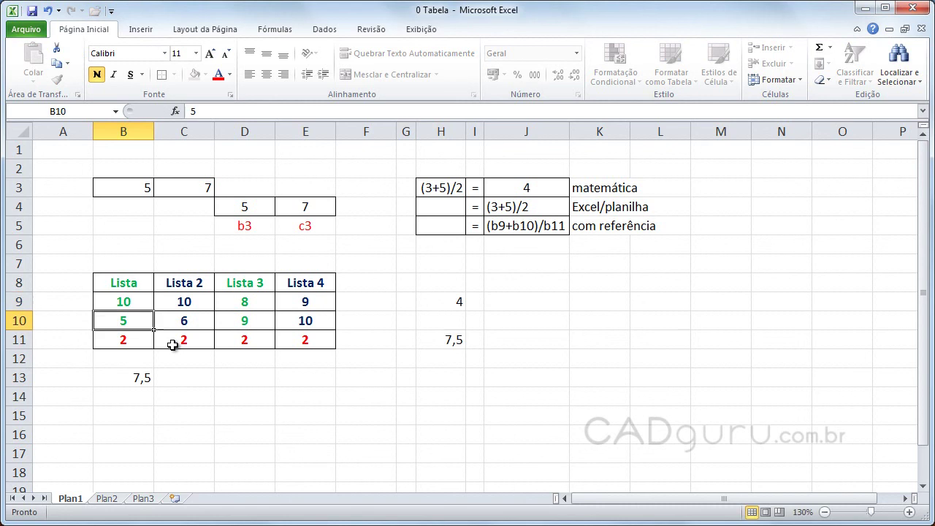
{"action": "left_click", "coordinate": [126, 377]}
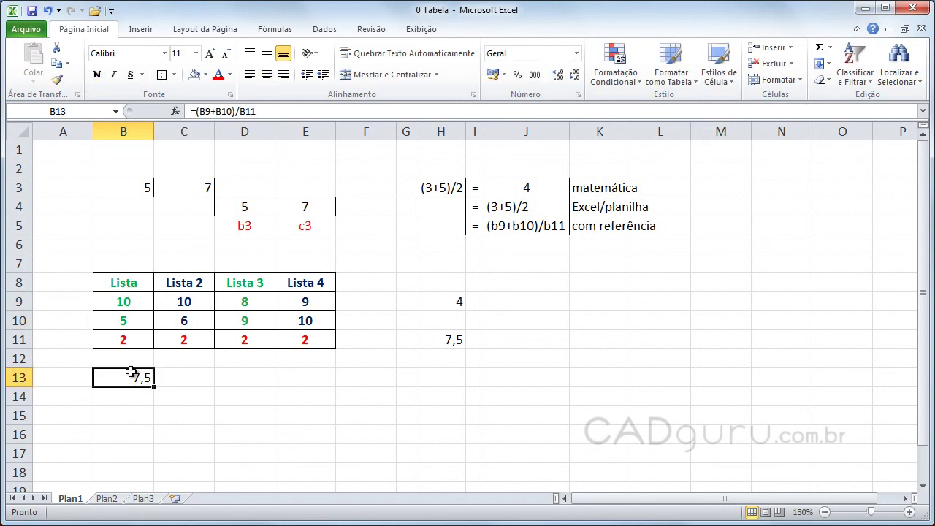
- Change B9 to 5, then 7, so B13 recalculates to 6
{"action": "left_click", "coordinate": [139, 300]}
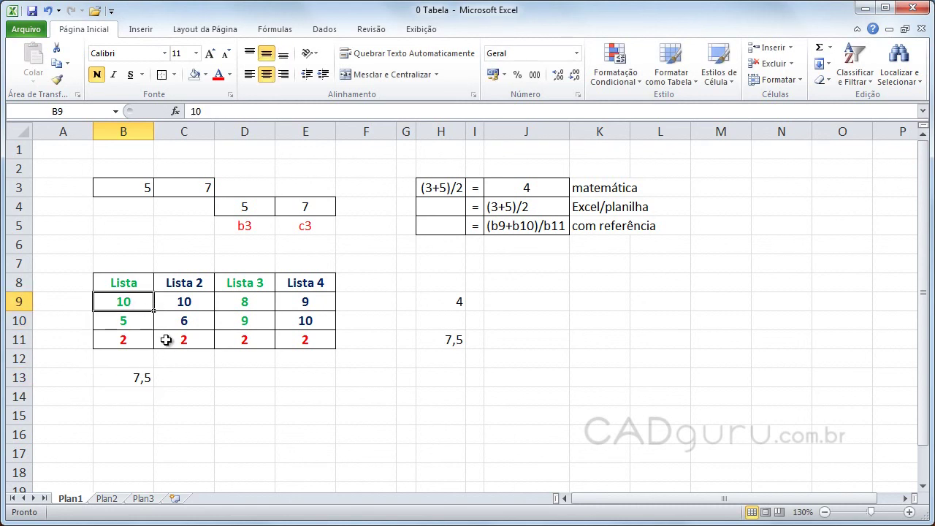
{"action": "type", "text": "5"}
{"action": "key", "text": "Return"}
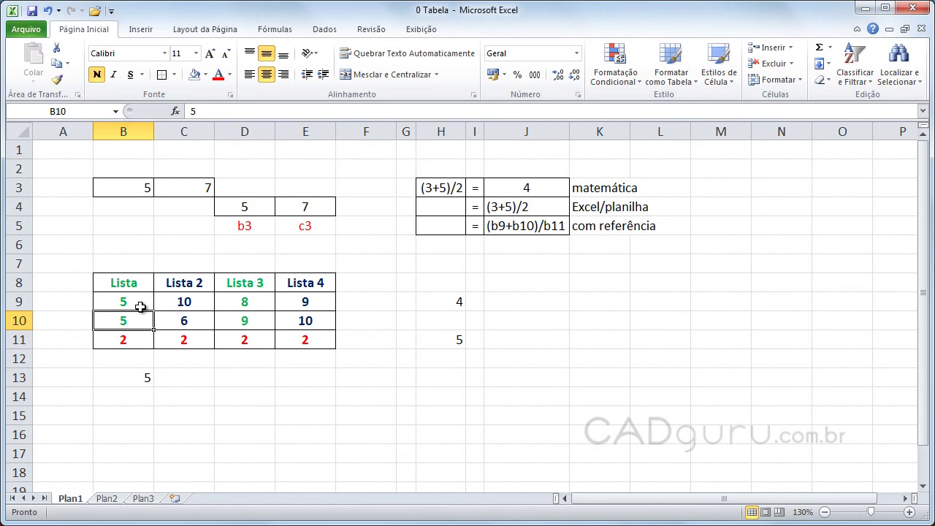
{"action": "left_click", "coordinate": [137, 305]}
{"action": "type", "text": "7"}
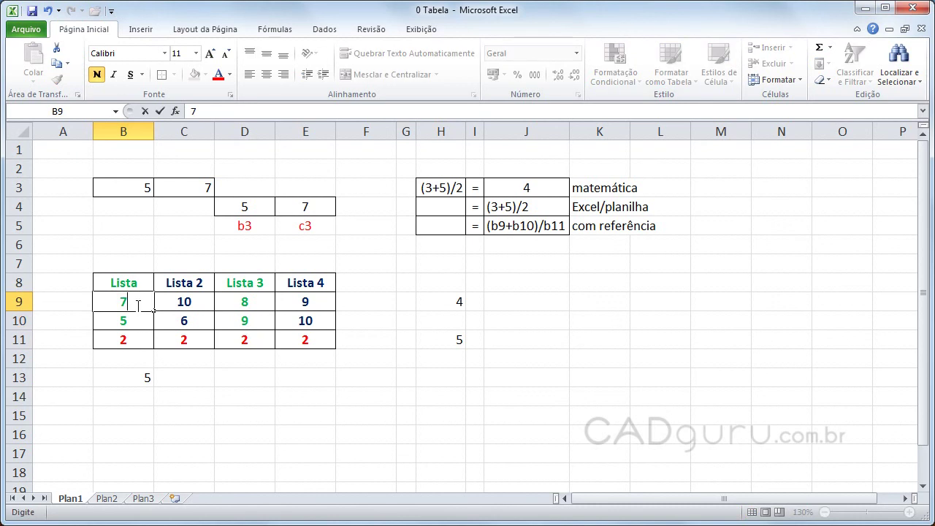
{"action": "key", "text": "Return"}
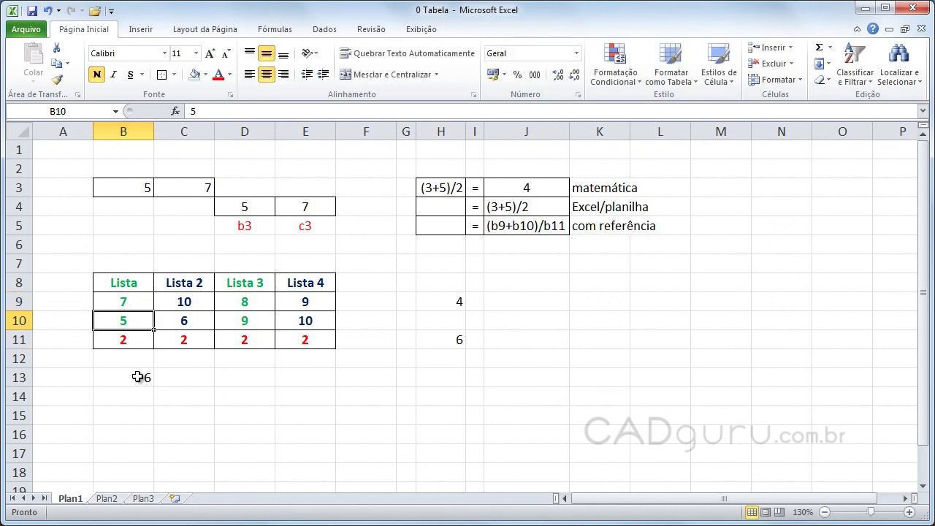
{"action": "left_click", "coordinate": [138, 377]}
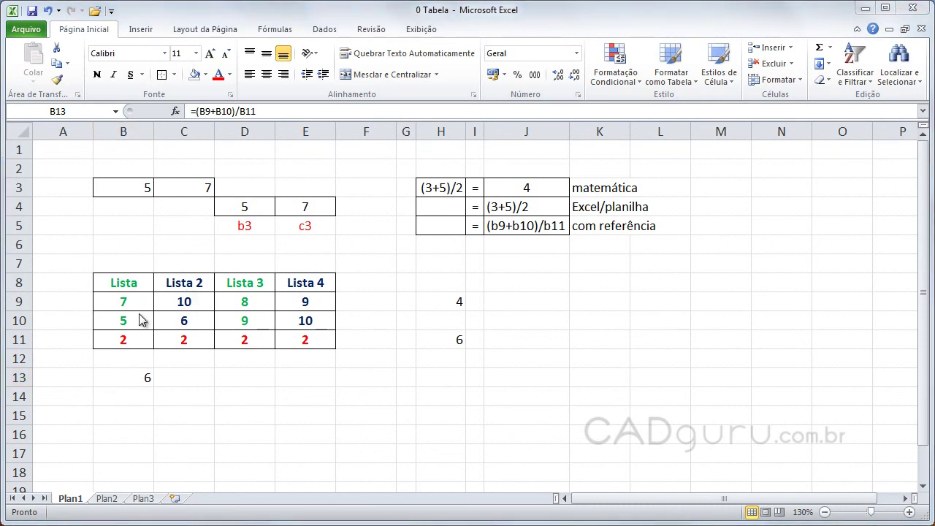
{"action": "left_click", "coordinate": [145, 375]}
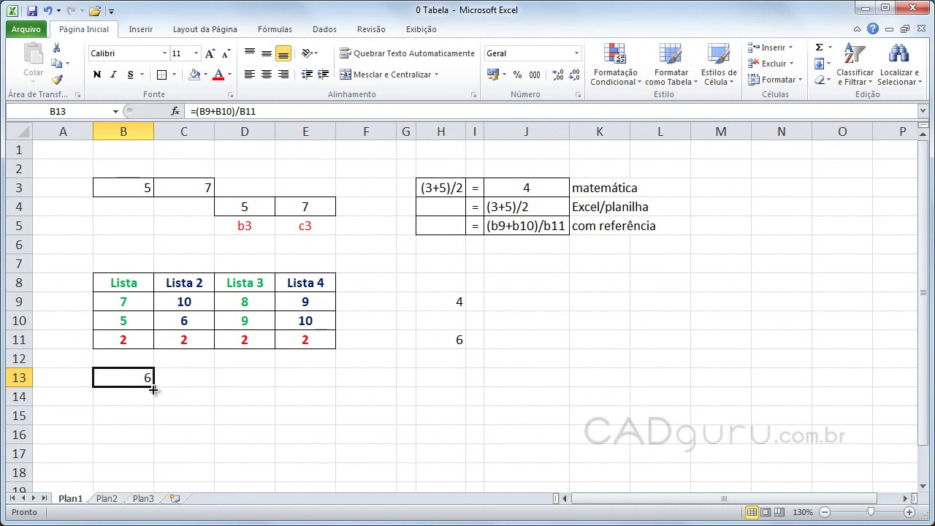
- Fill B13's formula across to E13 and inspect the copied results 8, 8,5 and 9,5
{"action": "left_click_drag", "start_coordinate": [153, 390], "coordinate": [328, 385]}
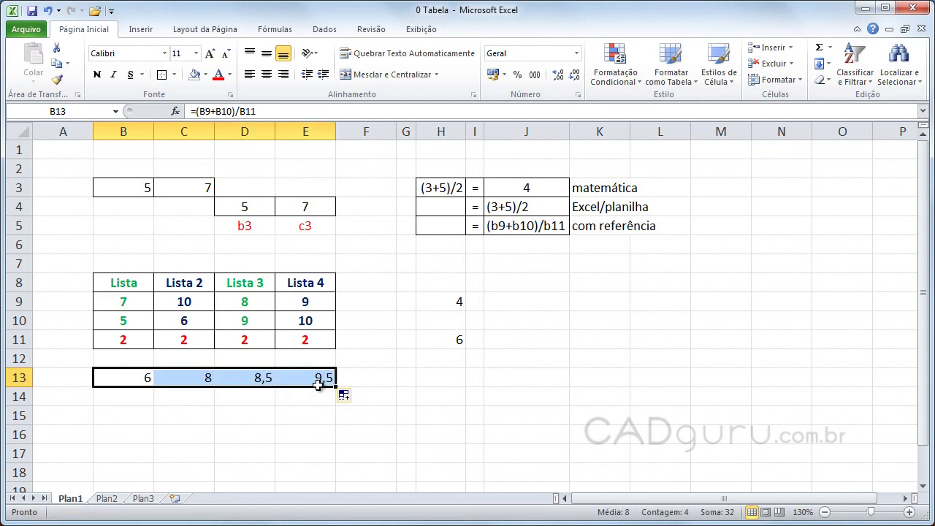
{"action": "left_click", "coordinate": [259, 418]}
{"action": "left_click", "coordinate": [192, 378]}
{"action": "left_click", "coordinate": [248, 379]}
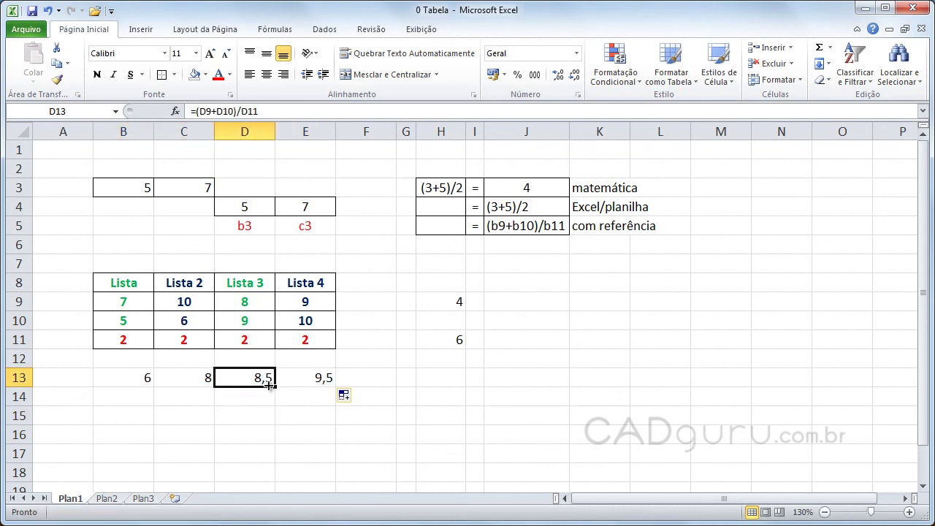
{"action": "left_click", "coordinate": [316, 380]}
{"action": "left_click", "coordinate": [207, 380]}
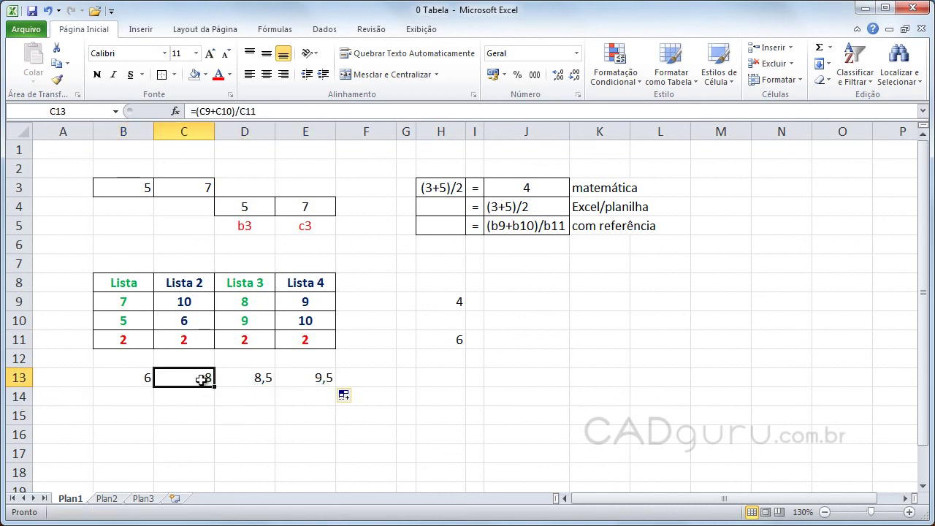
{"action": "left_click", "coordinate": [188, 395]}
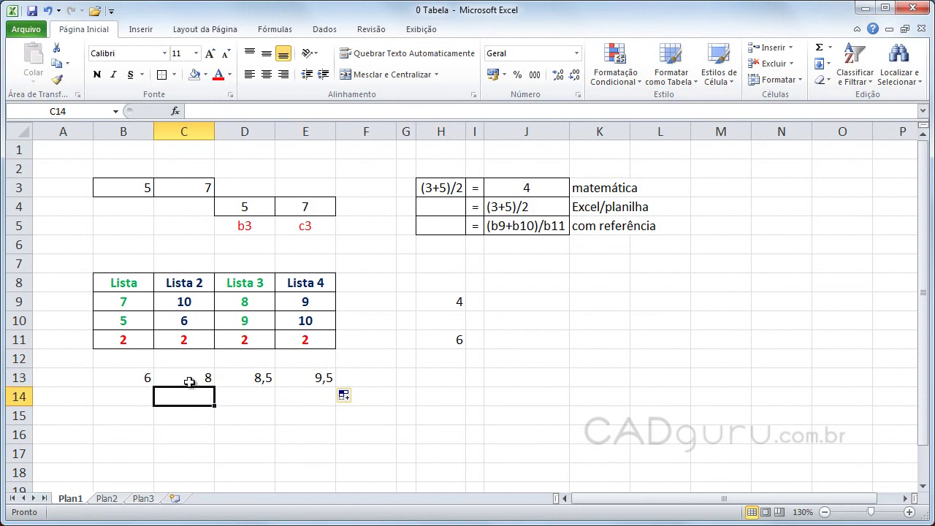
{"action": "double_click", "coordinate": [191, 379]}
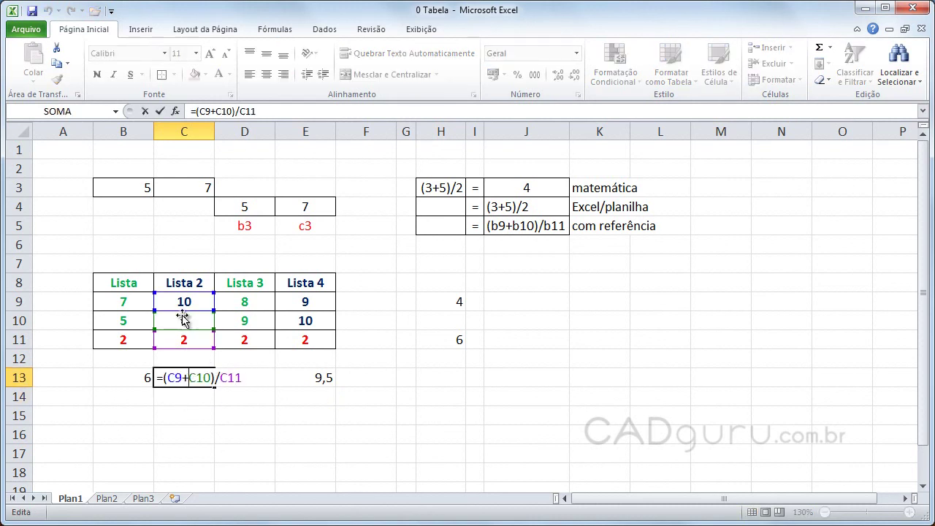
{"action": "key", "text": "Return"}
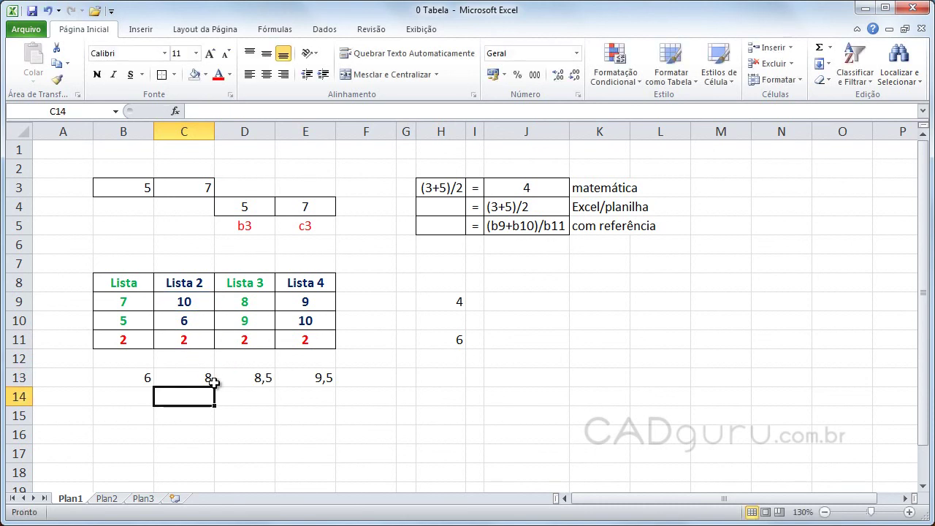
{"action": "left_click", "coordinate": [236, 378]}
{"action": "double_click", "coordinate": [235, 379]}
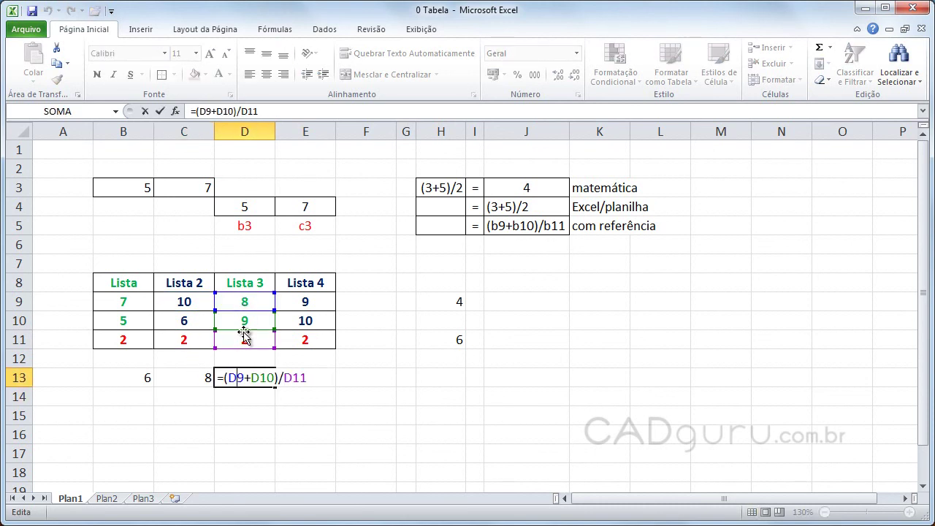
{"action": "key", "text": "Return"}
{"action": "double_click", "coordinate": [294, 380]}
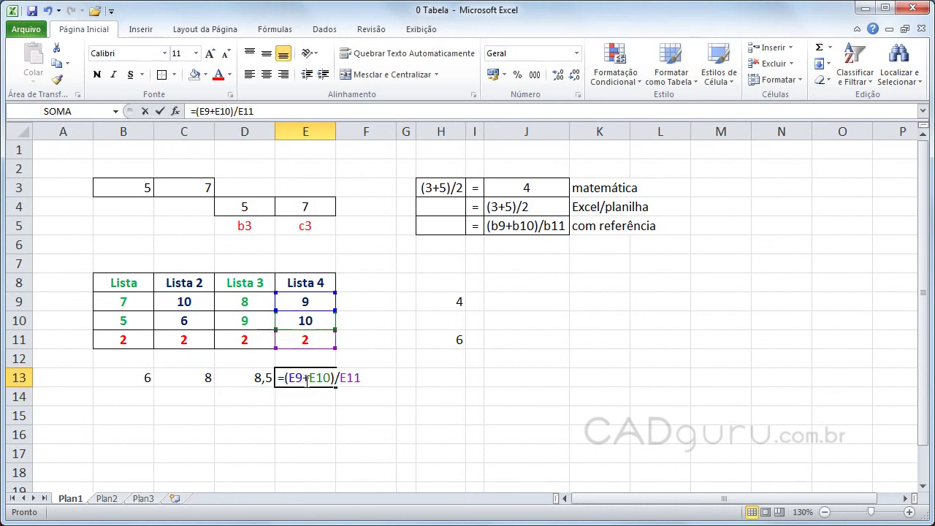
{"action": "key", "text": "Return"}
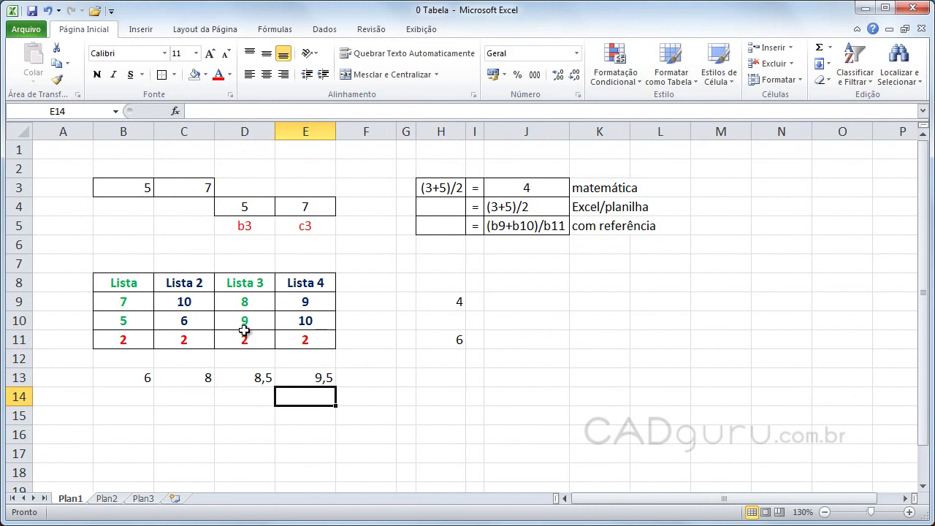
{"action": "left_click", "coordinate": [244, 322]}
- Enter 8 in D10 so D13 recalculates to 8
{"action": "type", "text": "8"}
{"action": "left_click", "coordinate": [249, 410]}
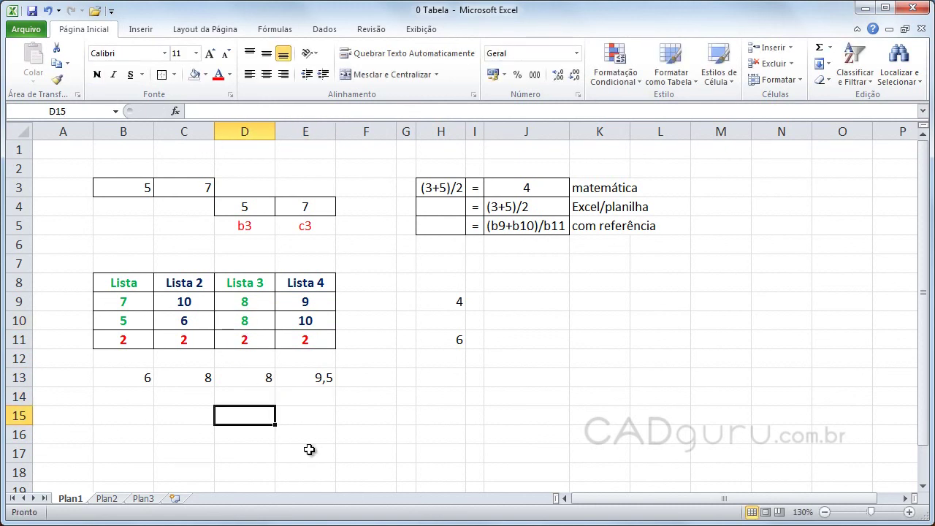
{"action": "key", "text": "Right"}
{"action": "key", "text": "Right"}
{"action": "key", "text": "Right"}
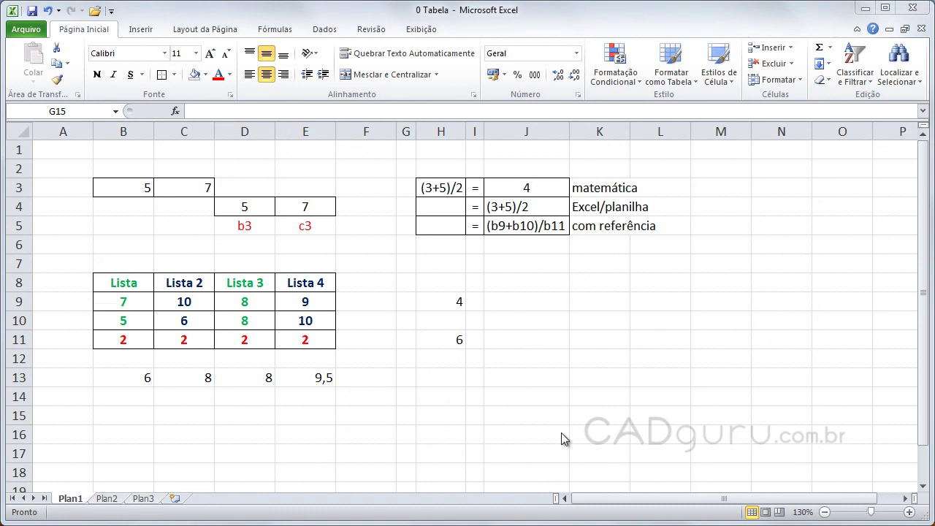